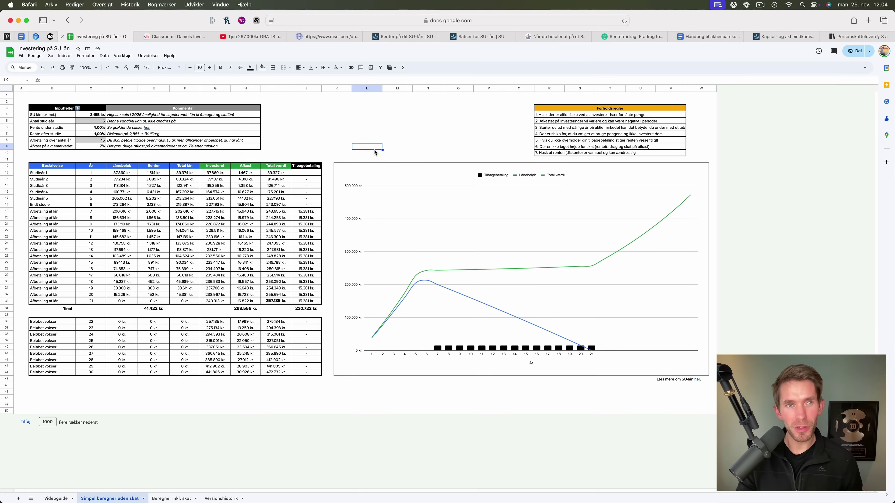
Step: View the YouTube video on investing SU loans, and return to the spreadsheet's monthly SU loan input
left_click(251, 36)
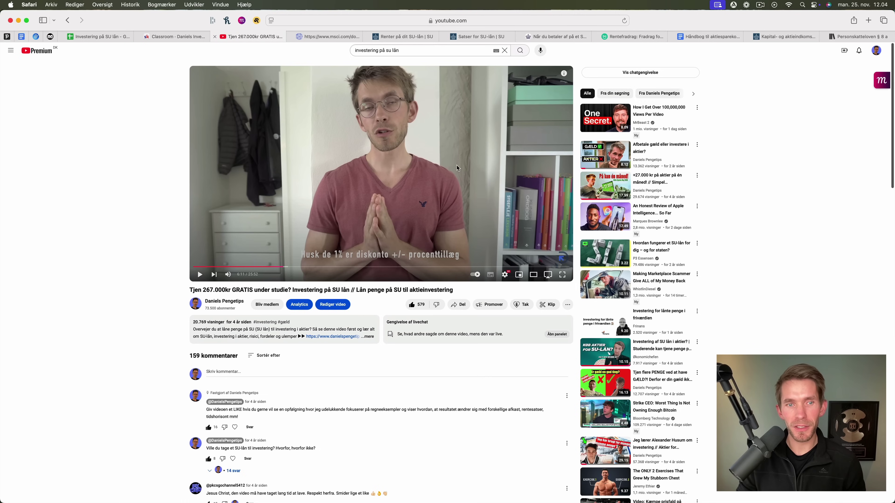
left_click(122, 36)
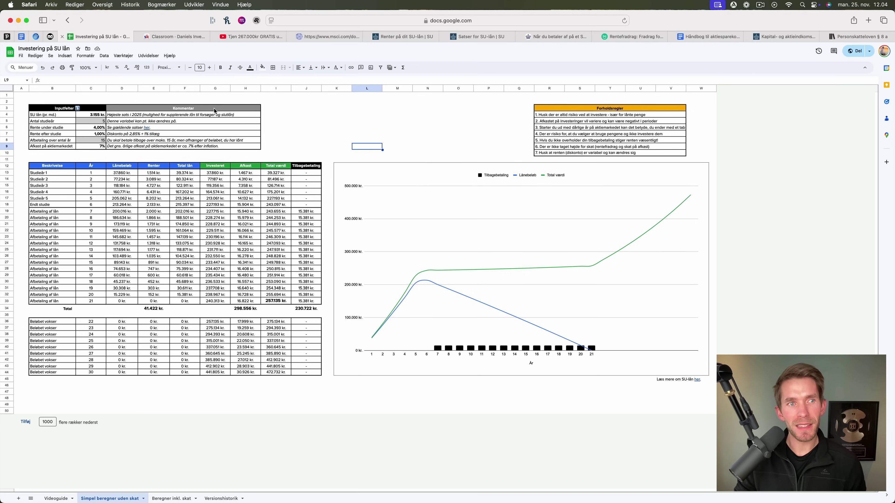
left_click(96, 116)
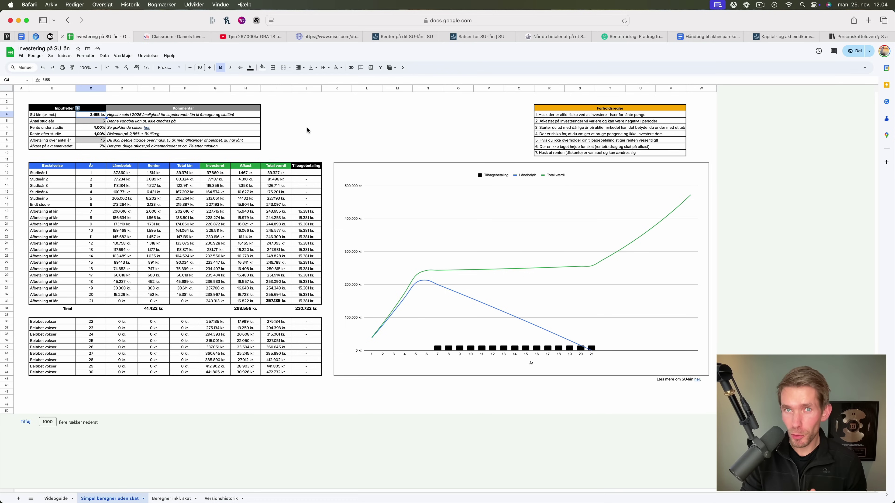
Step: Read the 2025 SU loan rates on su.dk, including supplementary loans for providers, final-year loans and the borrowing rules
left_click(479, 36)
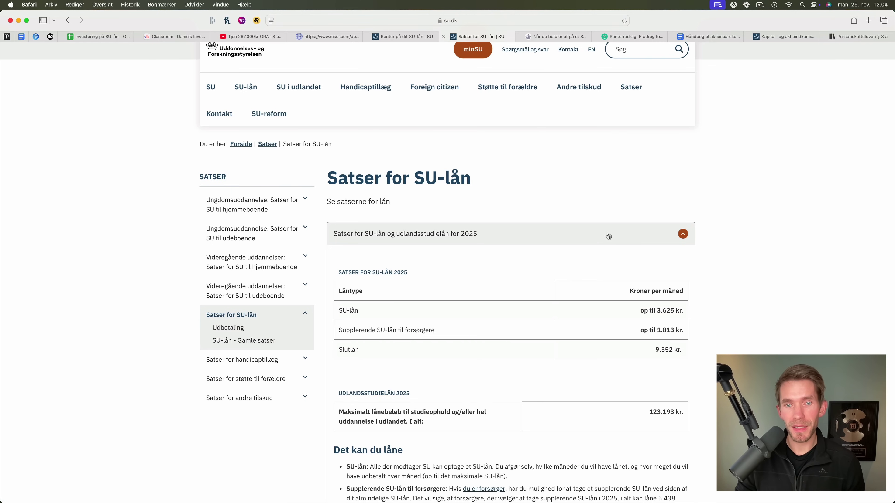
scroll(439, 249, "down", 4)
left_click_drag(368, 263, 435, 263)
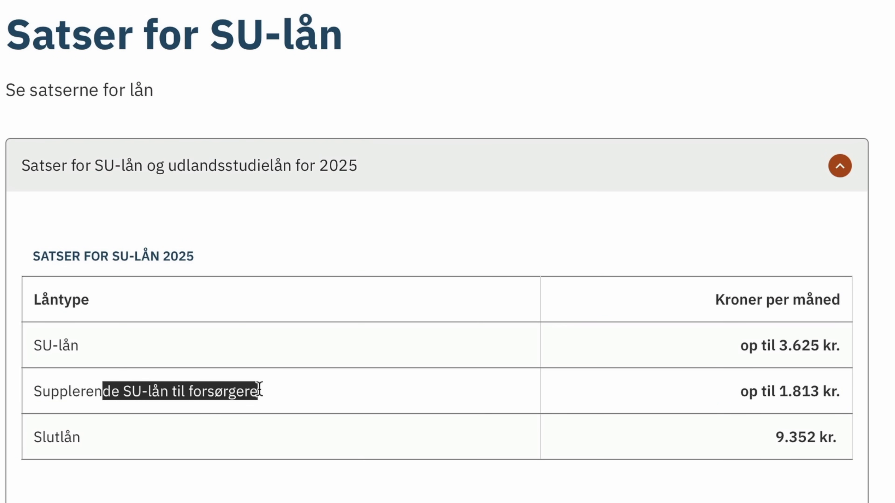
left_click_drag(40, 437, 135, 433)
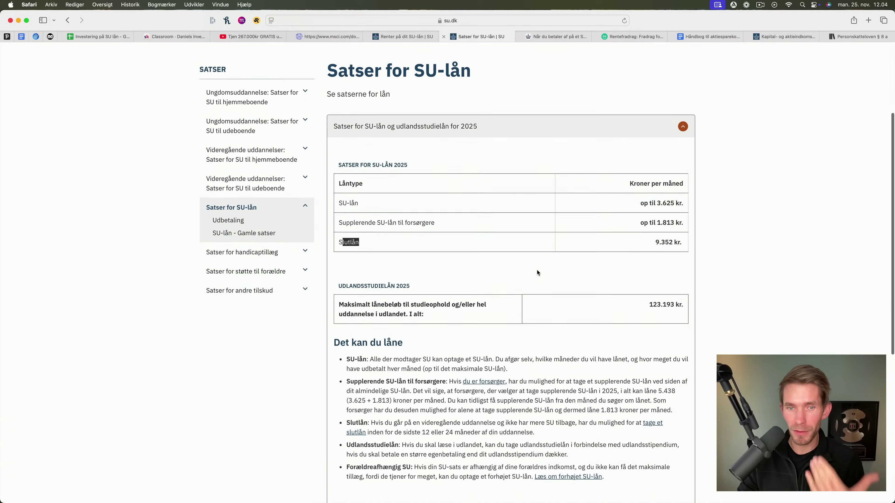
scroll(536, 270, "down", 3)
triple_click(546, 348)
left_click(791, 171)
scroll(791, 171, "up", 2)
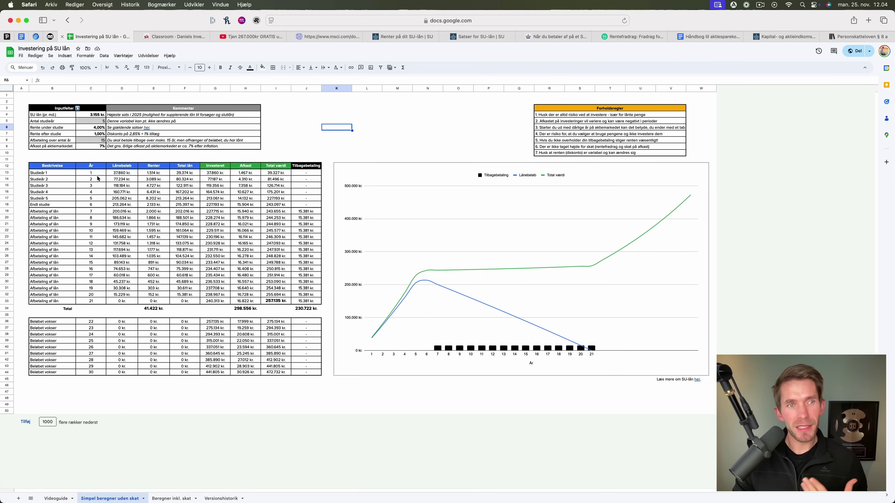
Step: Examine the loan amounts through Endt studie and the interest rate inputs for during and after study
left_click_drag(128, 174, 132, 204)
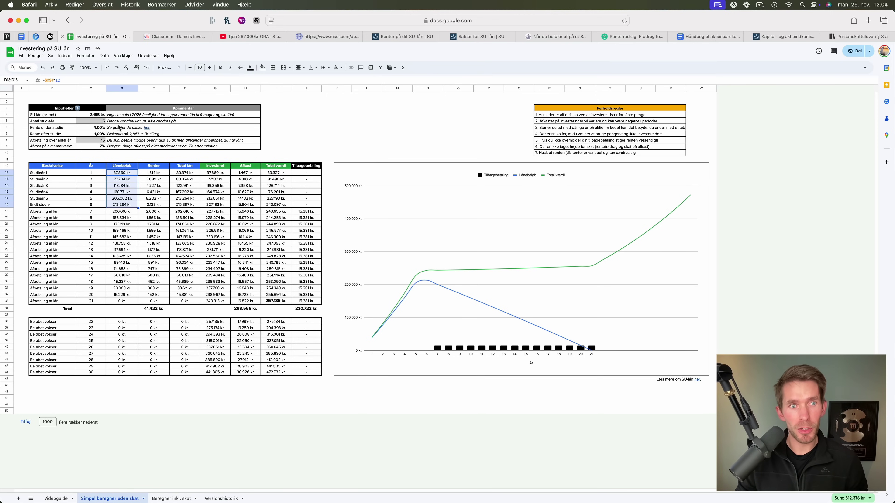
left_click(90, 130)
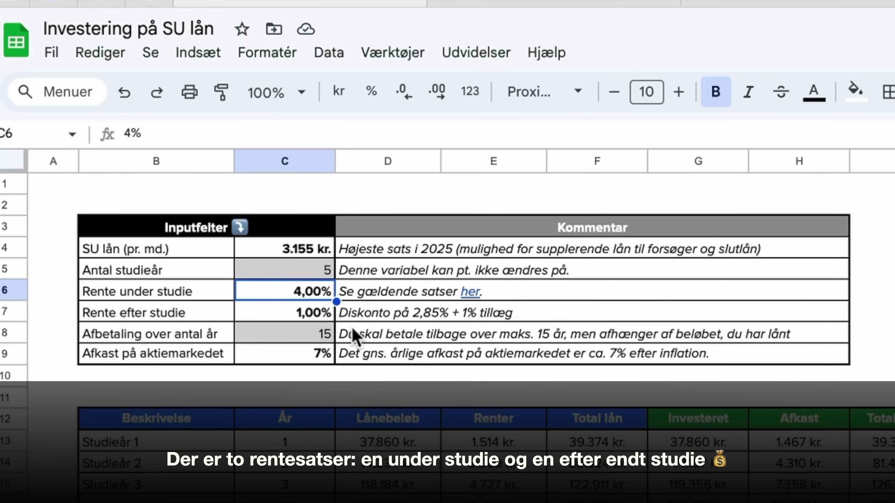
left_click(296, 314)
left_click(365, 319)
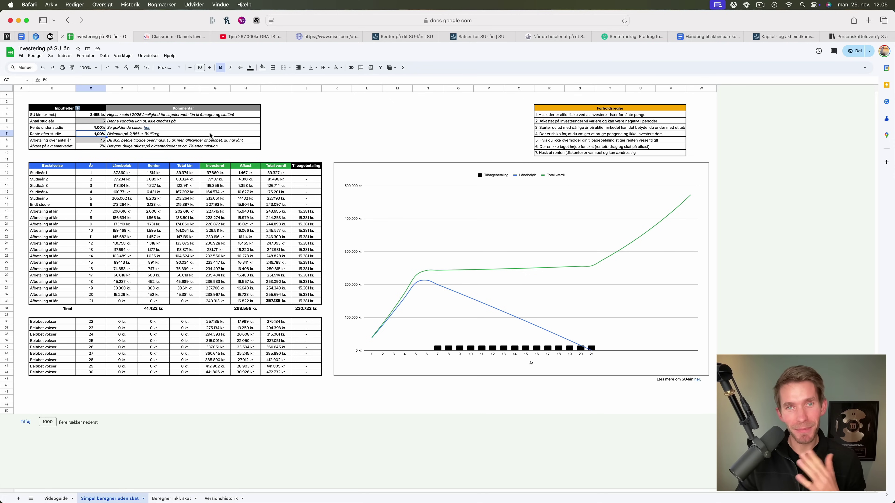
left_click(288, 132)
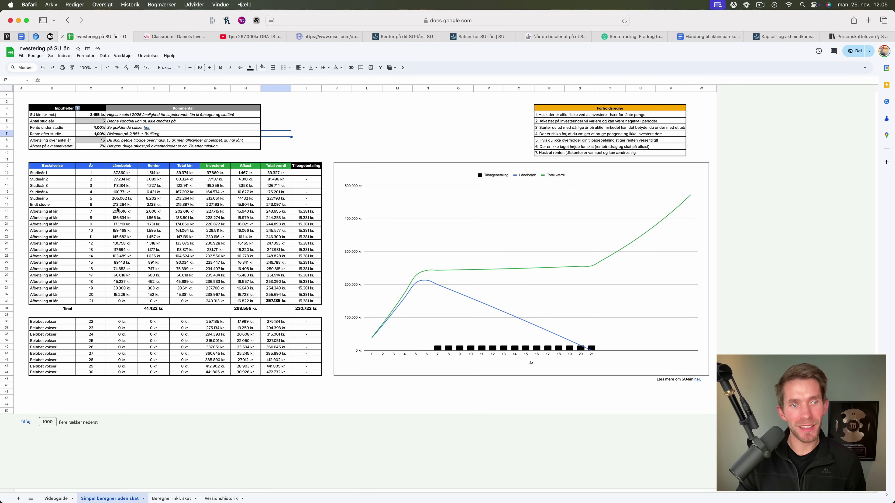
Step: Examine the first loan repayment row, year 7, and the stock market return input
left_click(69, 214)
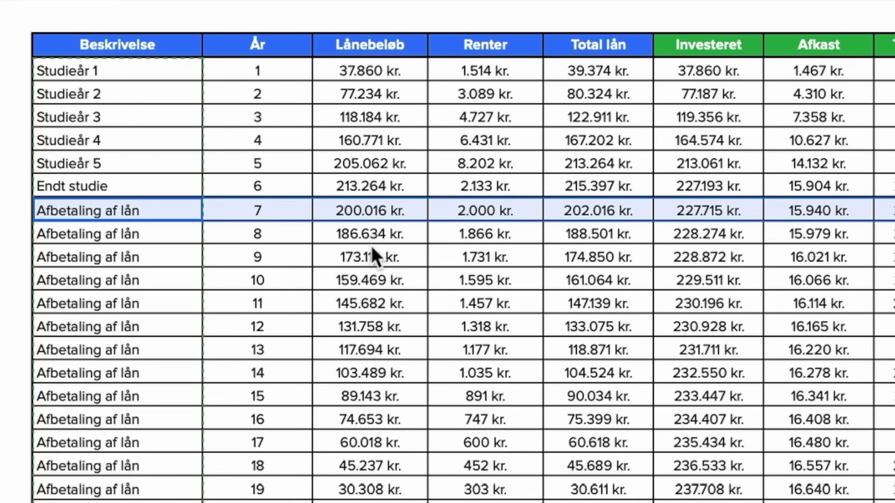
left_click(422, 282)
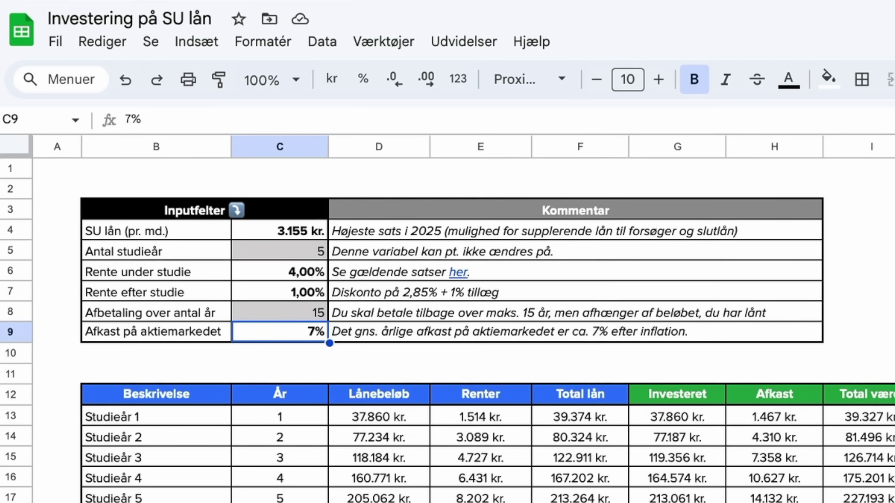
left_click(328, 127)
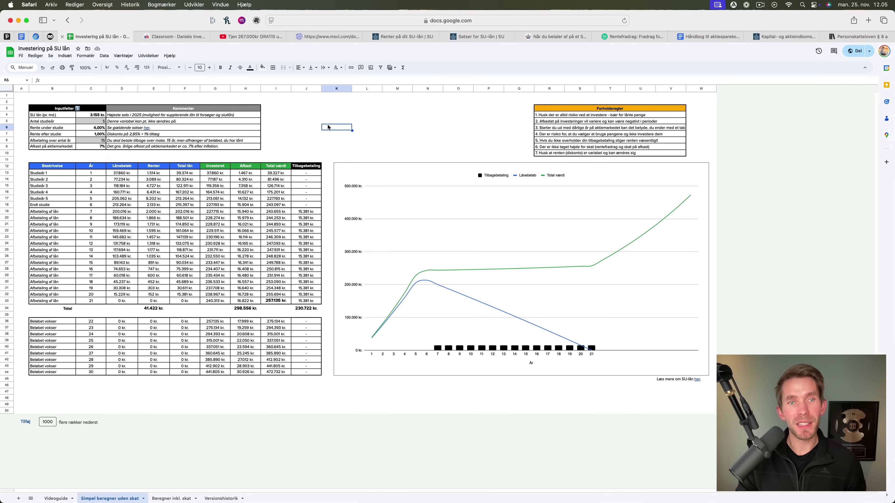
Step: Review the study-period loan amounts and interest, and trace the first year's loan to the monthly SU loan input
left_click_drag(126, 175, 125, 203)
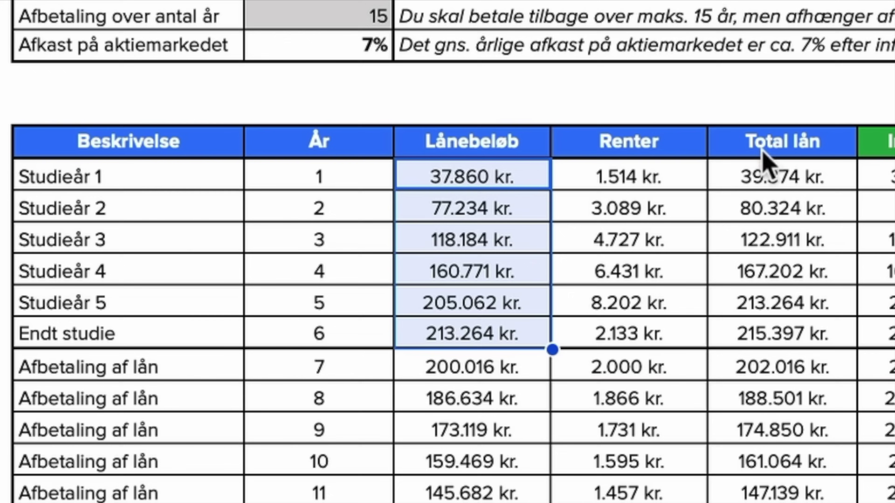
left_click_drag(648, 185, 652, 306)
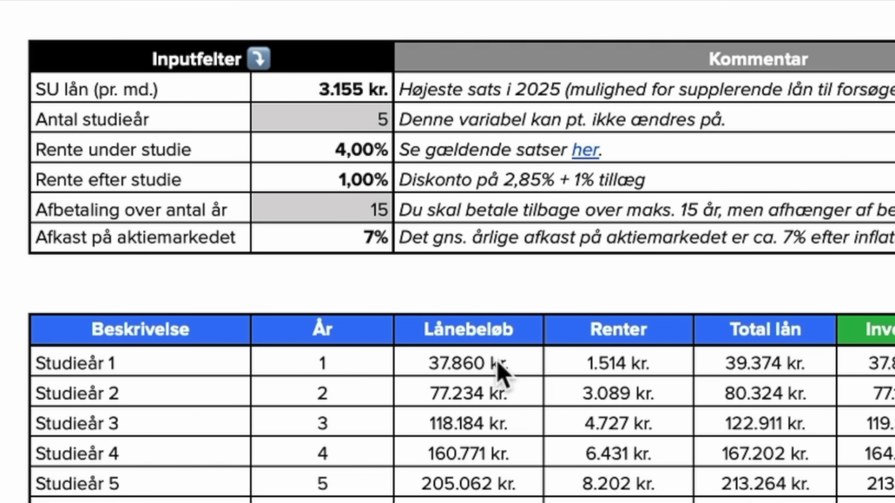
left_click(507, 181)
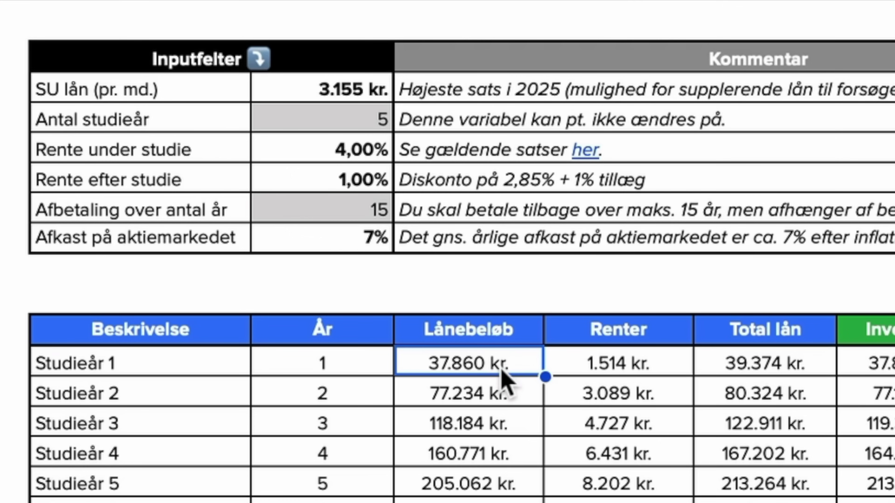
left_click(354, 95)
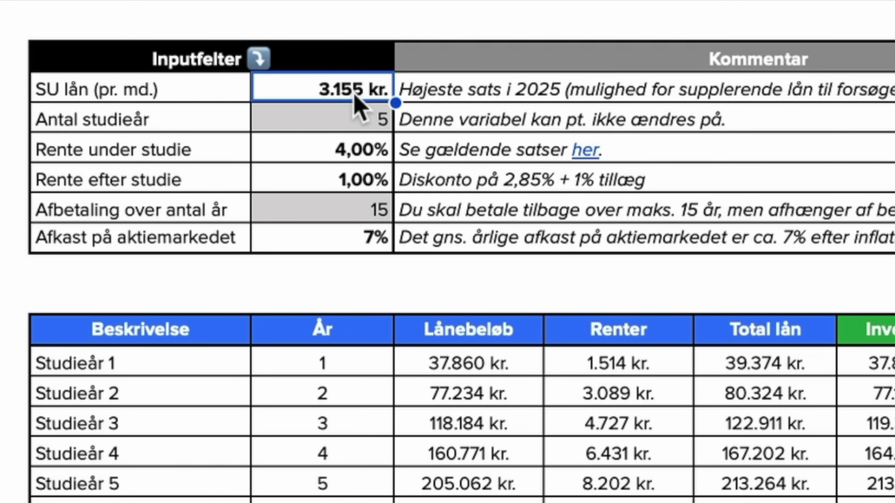
Step: Compare the first year's interest with the study-period rate, and follow the total loan through year 2 to Endt studie
left_click(634, 363)
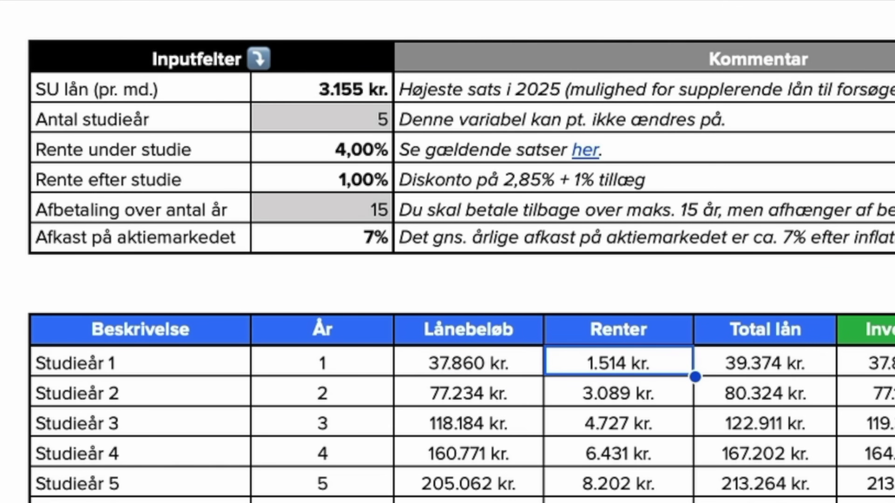
left_click(337, 166)
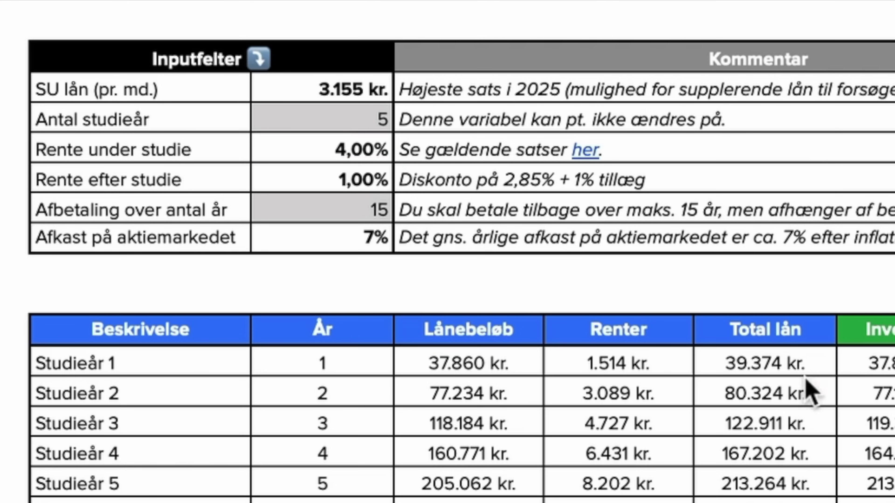
left_click(777, 370)
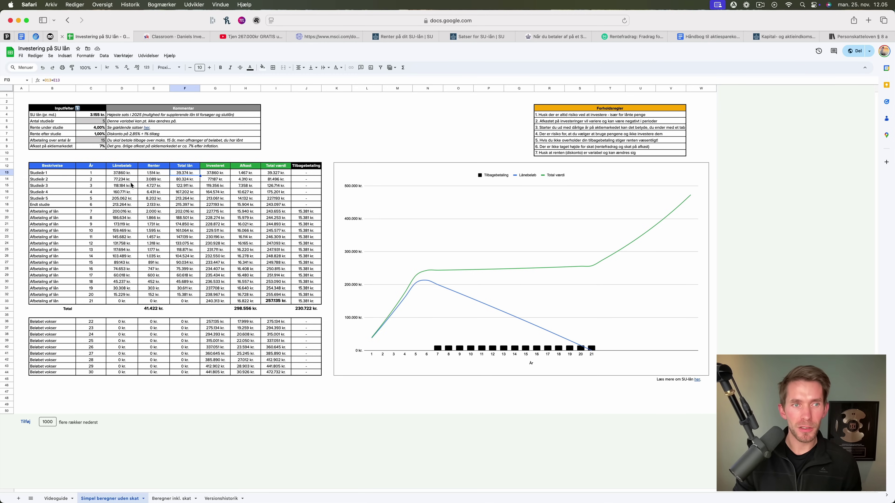
left_click(497, 401)
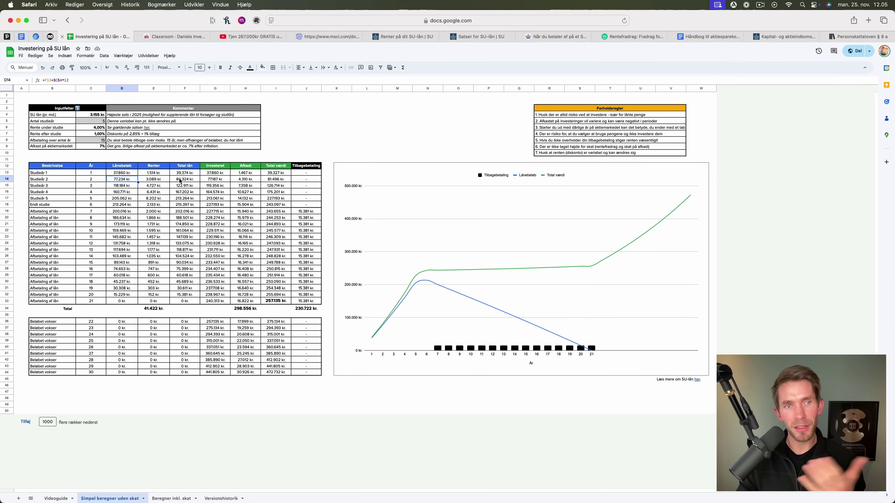
left_click(184, 204)
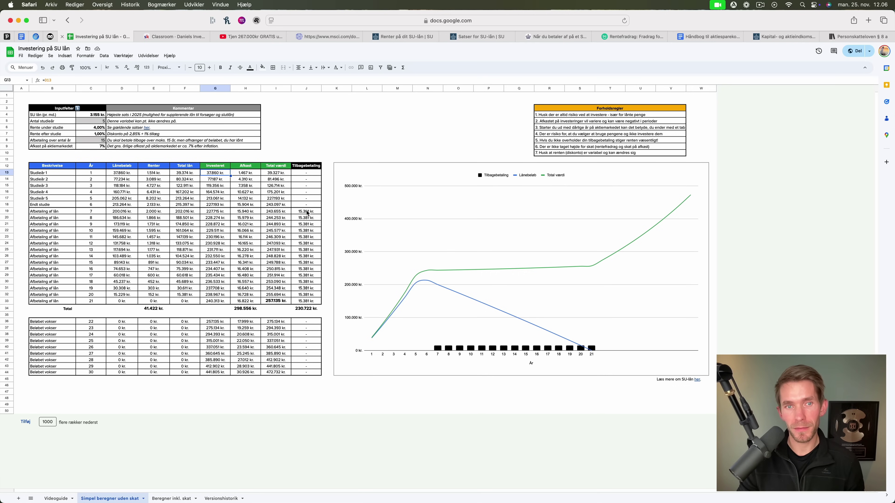
Step: Inspect the first repayment and Studieår 1's investment and return, and check the return assumption against the MSCI World Index factsheet
left_click(307, 212)
left_click(217, 174)
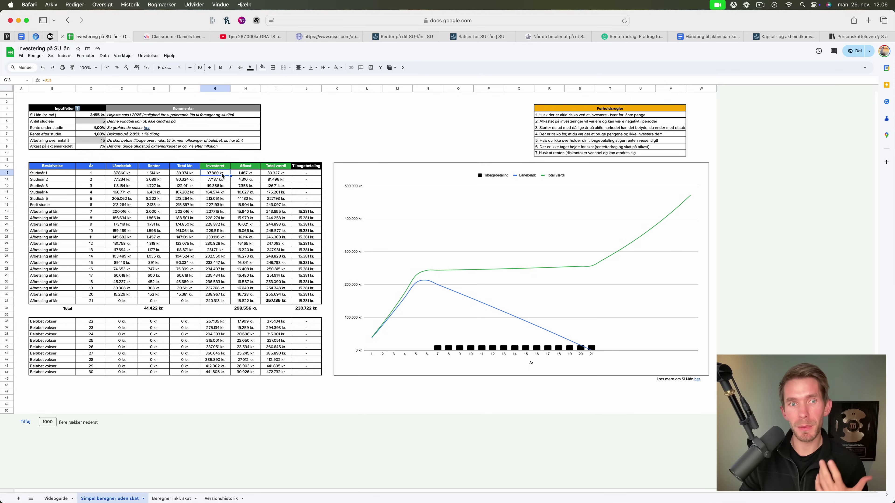
left_click(247, 175)
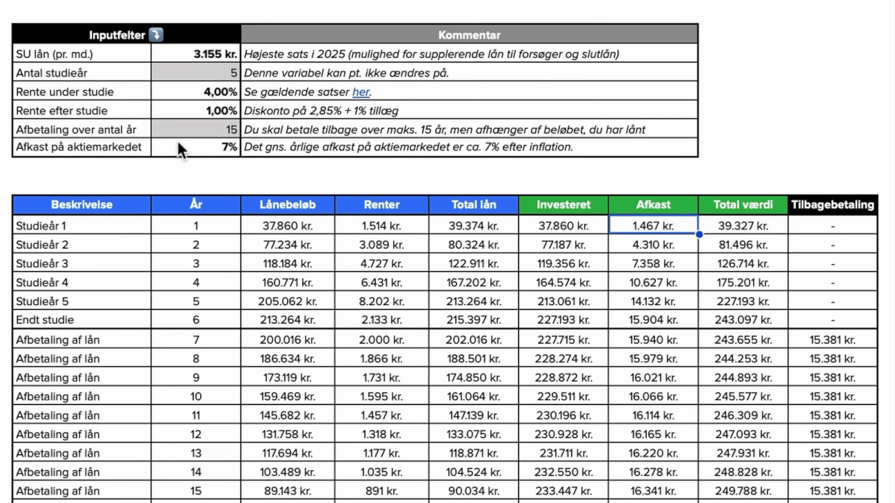
left_click(91, 146)
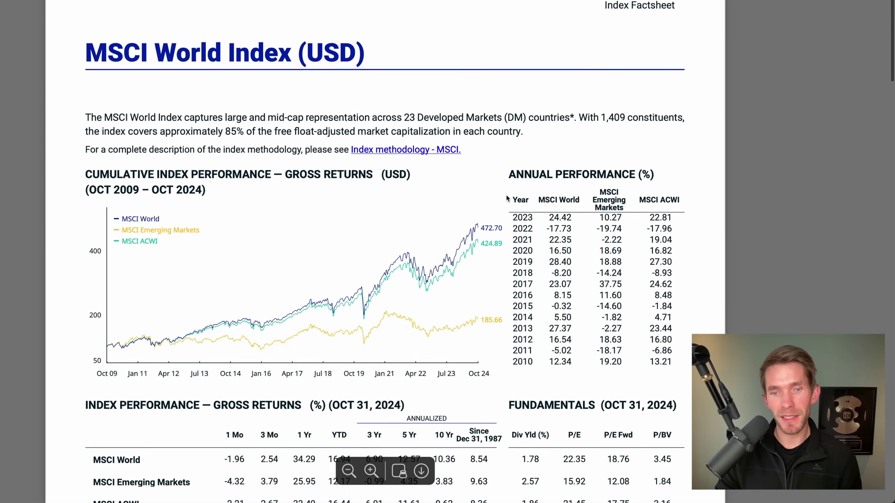
scroll(452, 316, "down", 5)
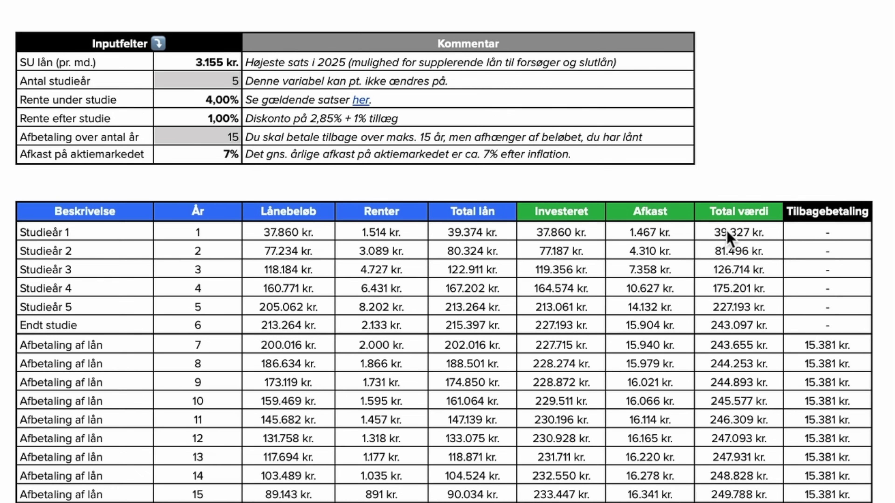
Step: Step through the total investment value for each year from Studieår 1 to Endt studie
left_click(731, 233)
left_click(733, 251)
left_click(732, 270)
left_click(733, 289)
left_click(729, 308)
left_click(733, 326)
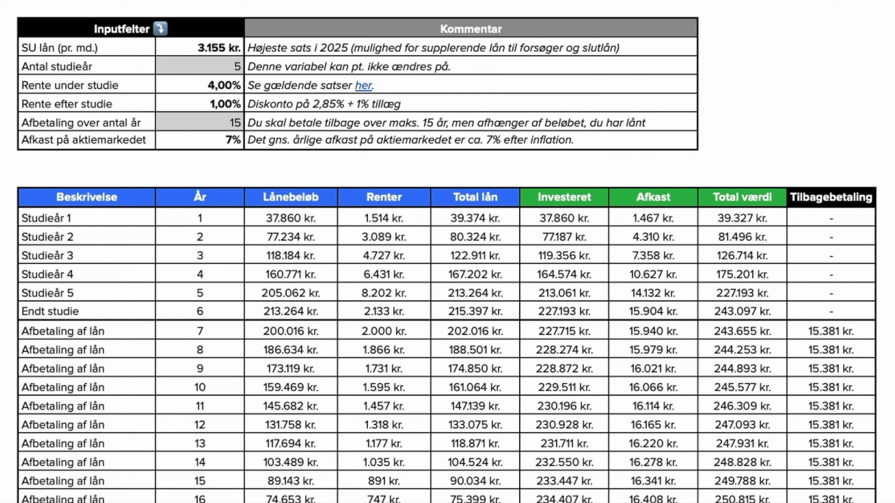
Step: Compare the market return with the study-period interest rate, and the total loan with the total value at Endt studie
left_click(216, 144)
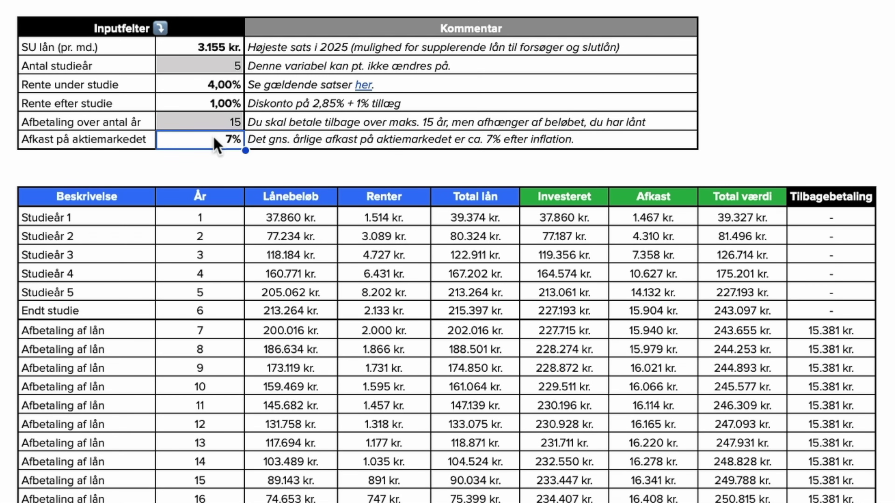
left_click(200, 88)
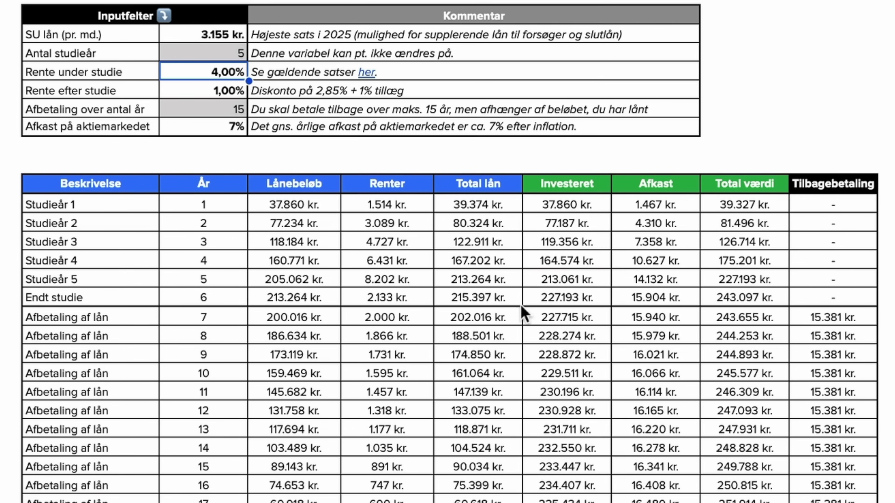
left_click(487, 299)
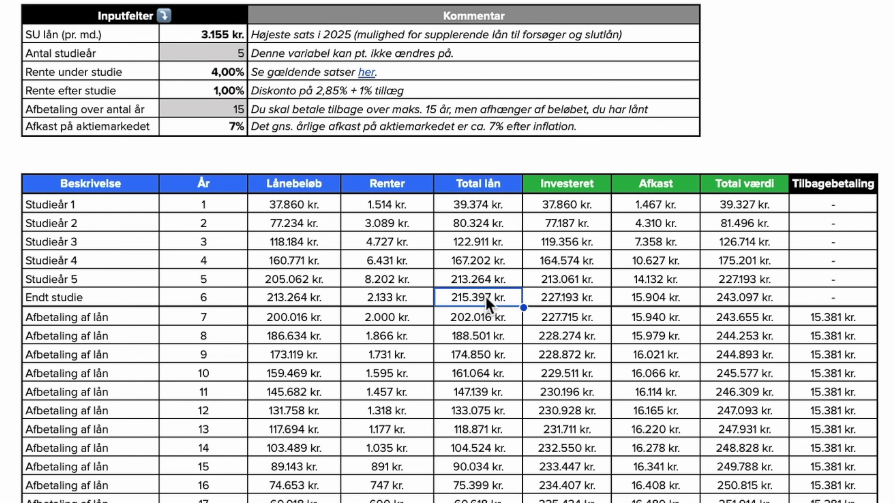
left_click(772, 292)
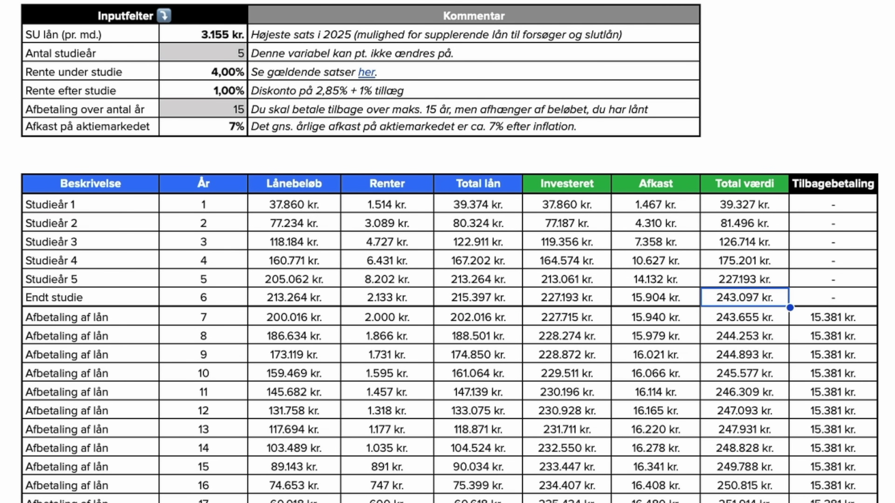
Step: Inspect the Endt studie row's loan amount, interest and return, and the repayment amount for year 7
left_click(280, 301)
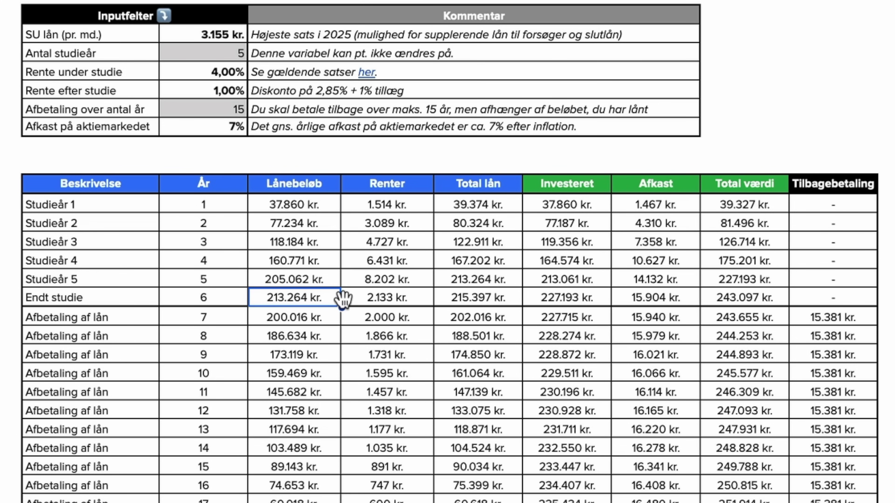
left_click(387, 299)
left_click(639, 300)
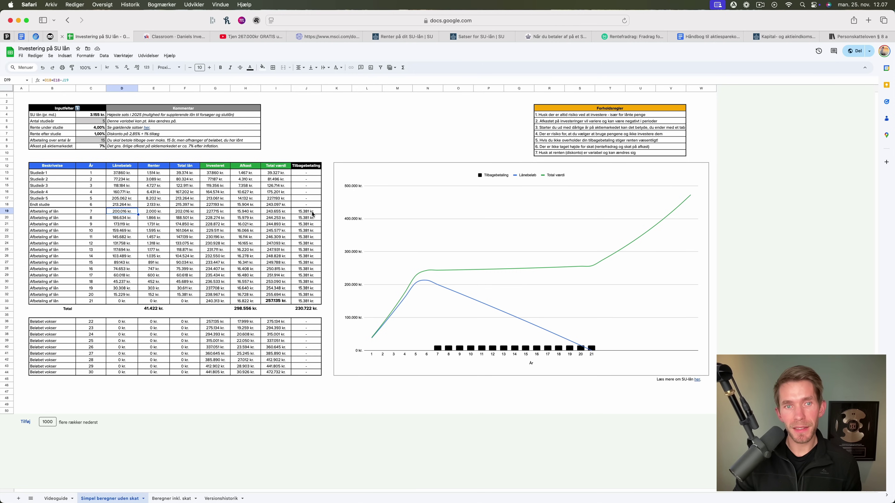
left_click(262, 37)
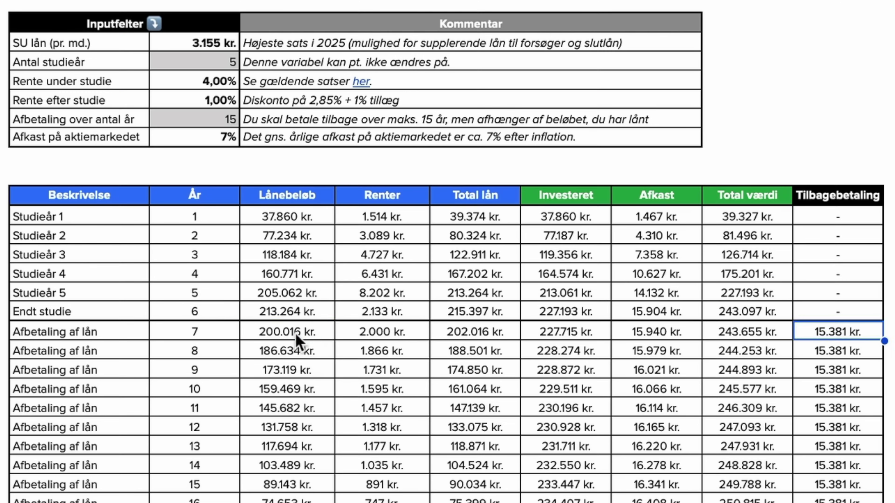
Step: Inspect the loan amount, interest and invested amount for repayment year 7
left_click(327, 336)
left_click(388, 337)
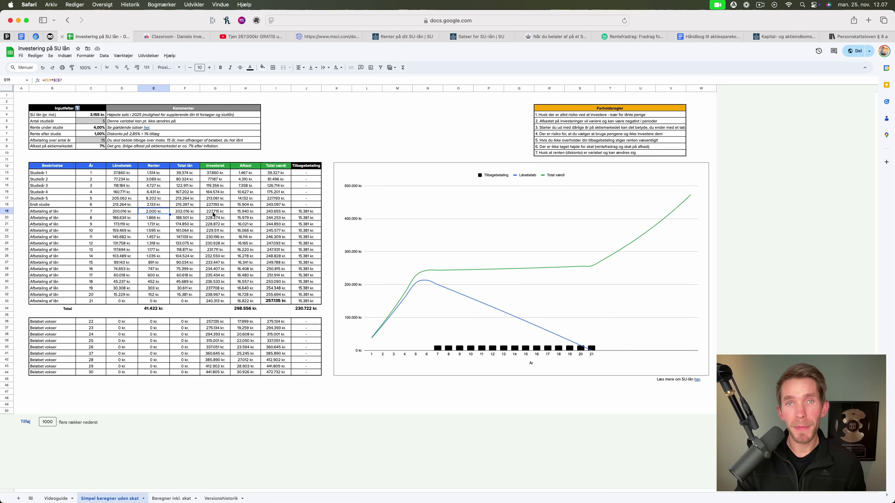
left_click(213, 211)
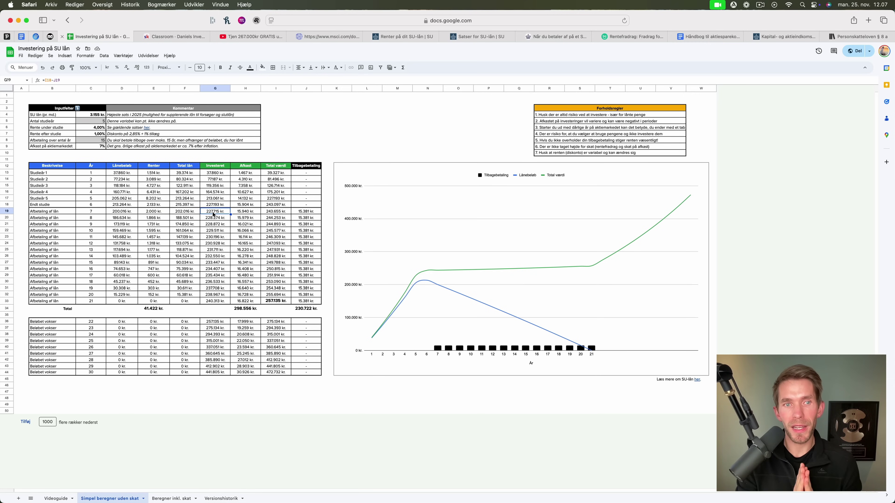
Step: Compare the yearly market returns with the yearly repayments over the Afbetaling af lån rows, and check the Endt studie total value
left_click_drag(250, 213, 257, 294)
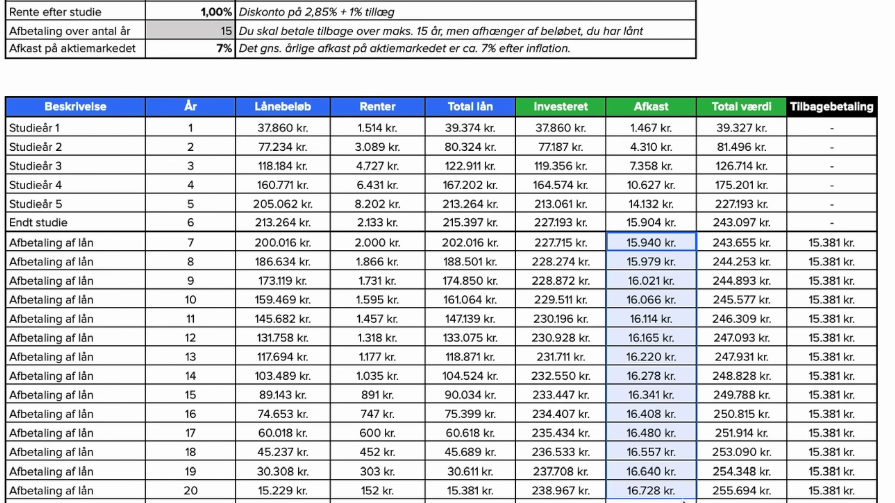
left_click_drag(856, 253, 855, 440)
left_click_drag(674, 247, 676, 502)
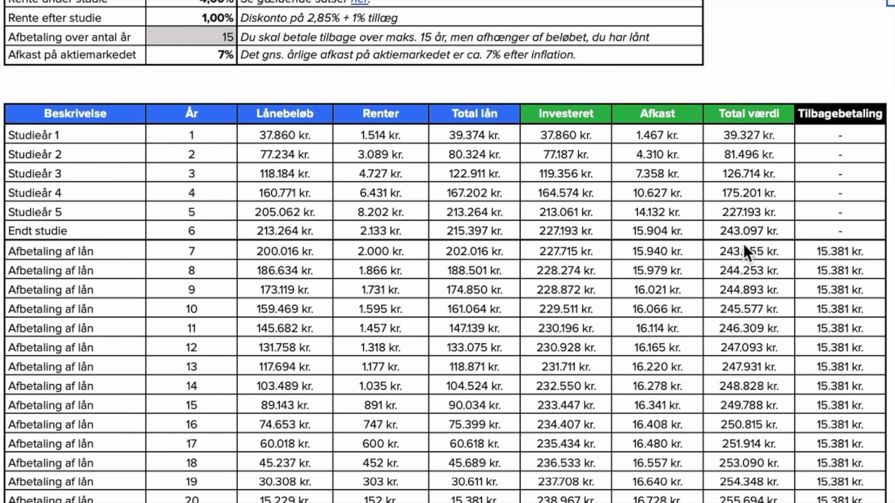
left_click(749, 233)
key("ctrl+Down")
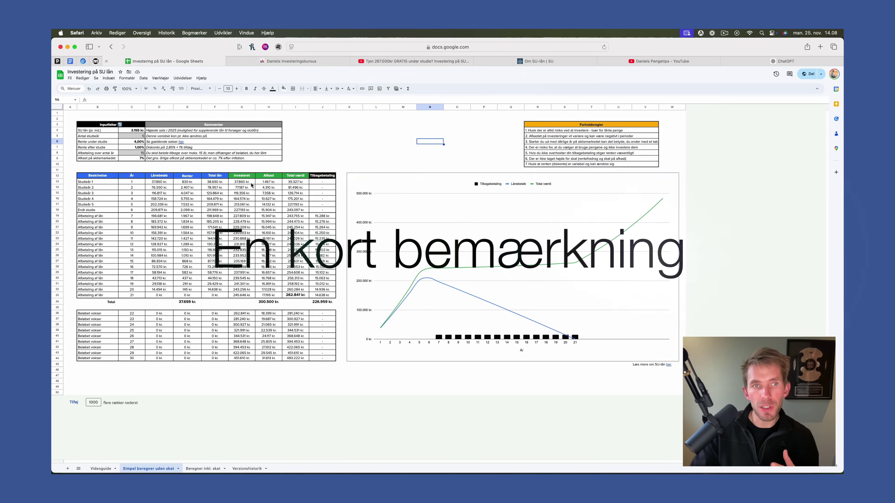
Step: Check Studieår 1's total loan and interest, the first yearly repayment and the final total value in the revised calculation
left_click(220, 184)
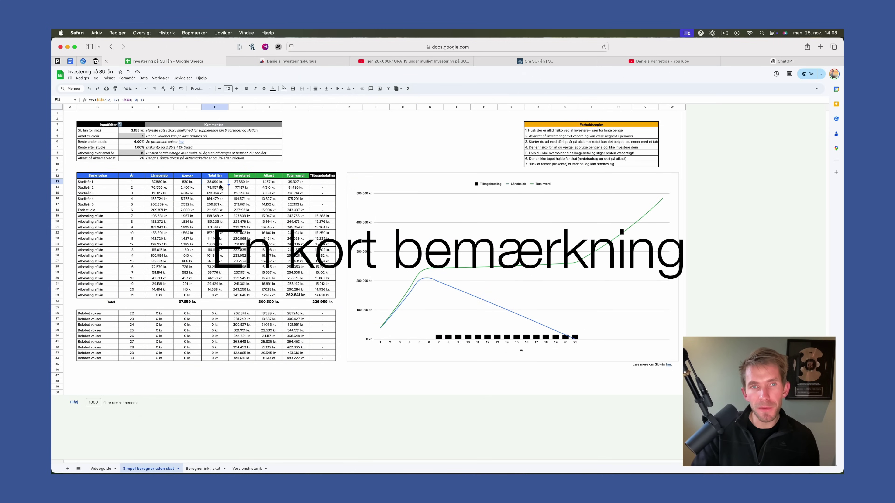
left_click(190, 183)
left_click(333, 216)
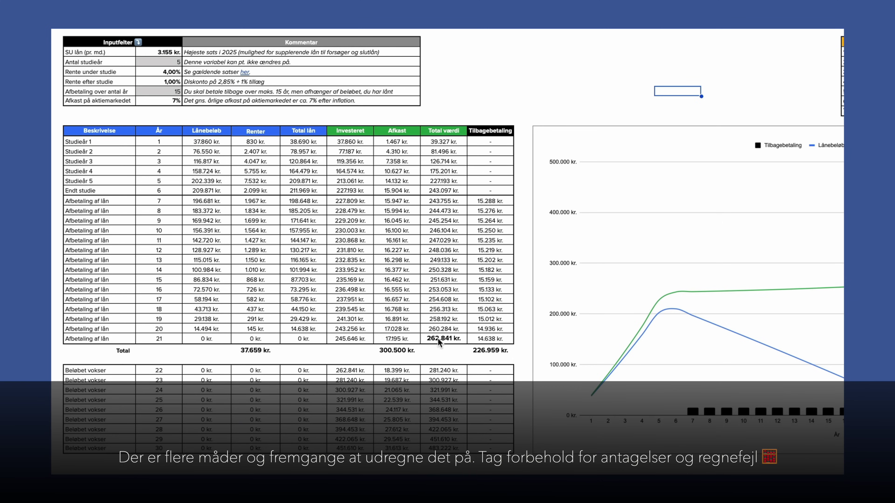
left_click(292, 295)
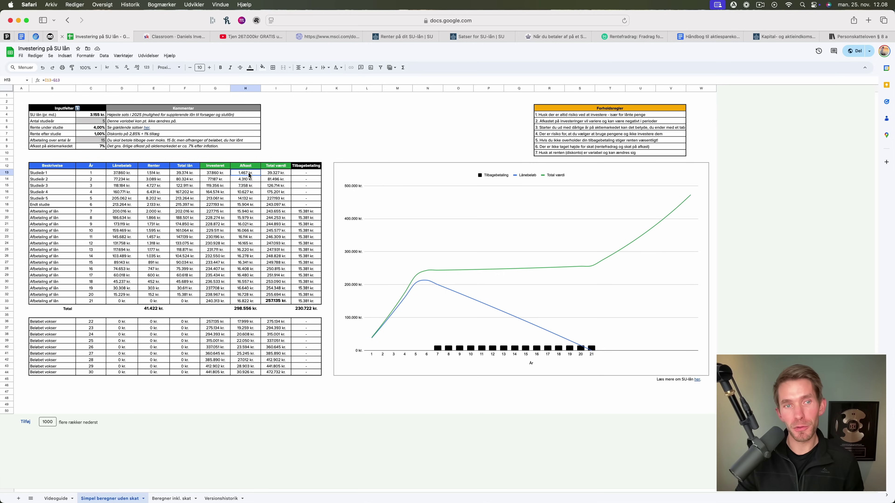
Step: Step through the Afkast figures for the study years
left_click(247, 180)
left_click(248, 191)
left_click(249, 199)
left_click(341, 118)
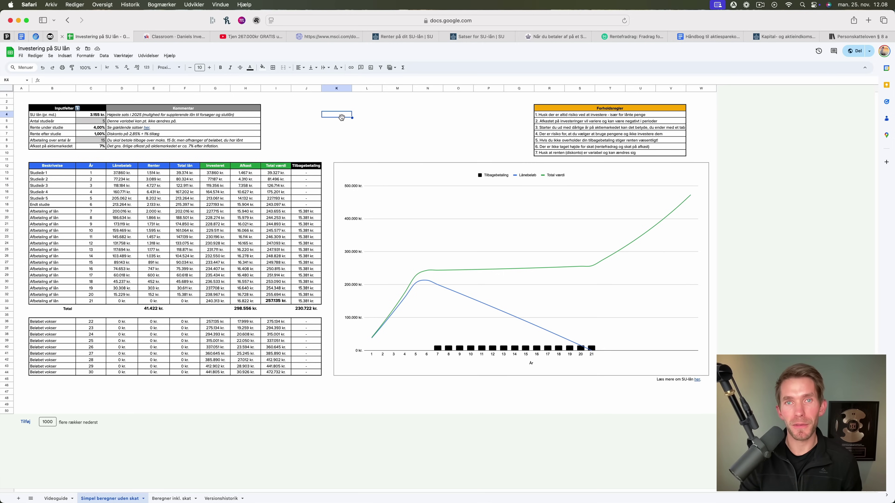
Step: Show the earlier YouTube video about investing on SU loans and return to the calculator spreadsheet
left_click(252, 37)
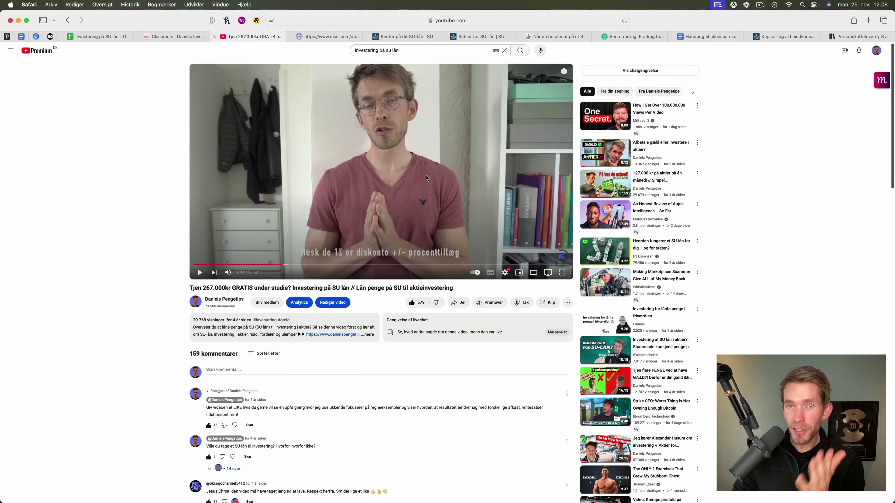
left_click(111, 38)
left_click(383, 127)
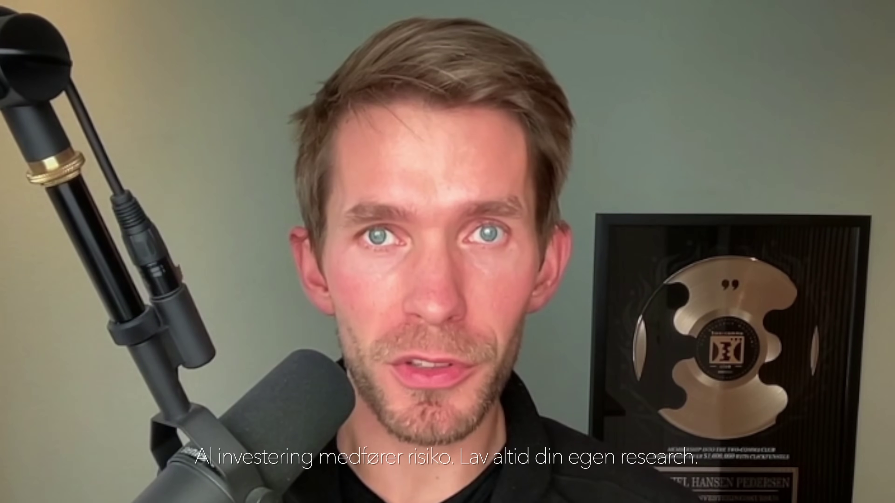
Step: Review the first entries in the Forholdsregler list and highlight the interest rate for defaulted loans on the su.dk interest page
left_click(550, 117)
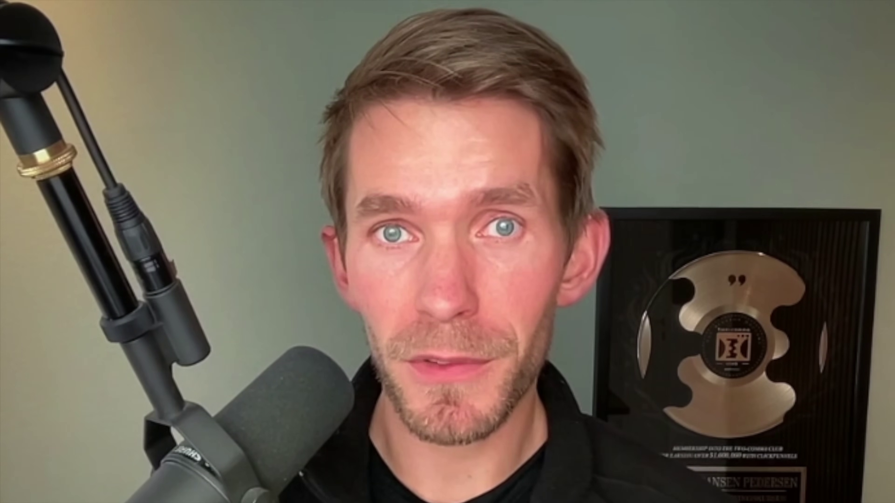
left_click_drag(450, 449, 499, 452)
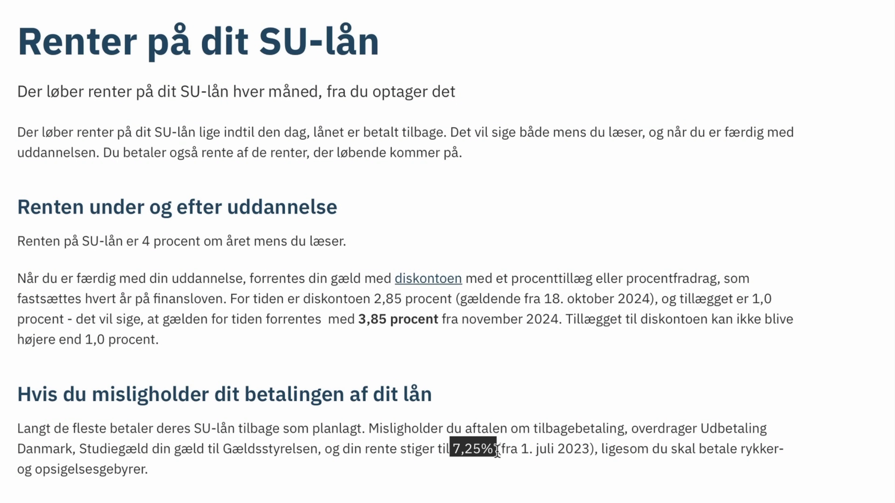
left_click(497, 450)
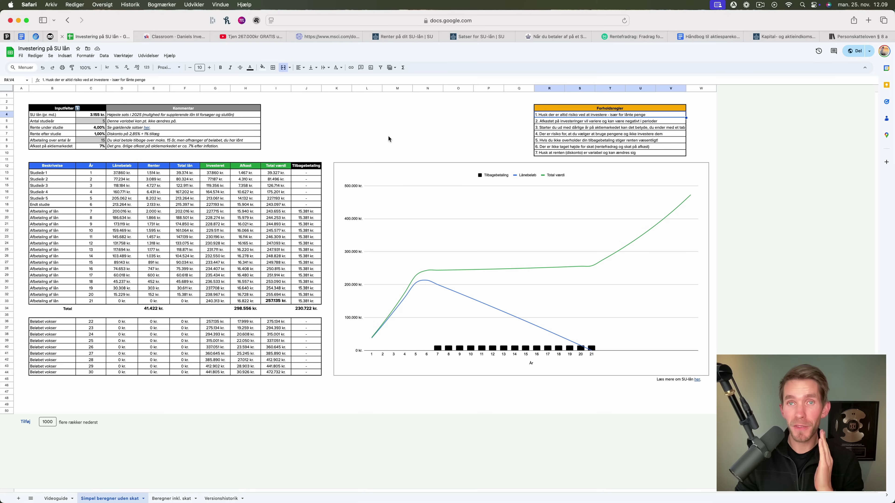
left_click(388, 136)
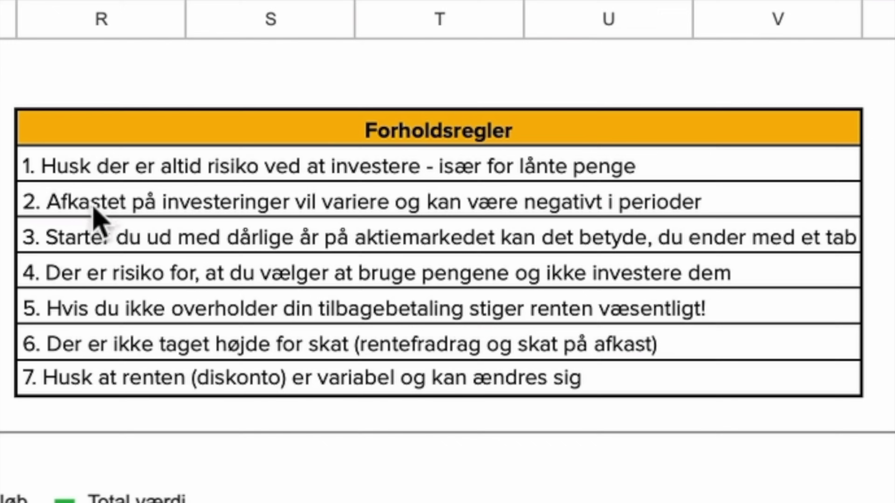
left_click(548, 122)
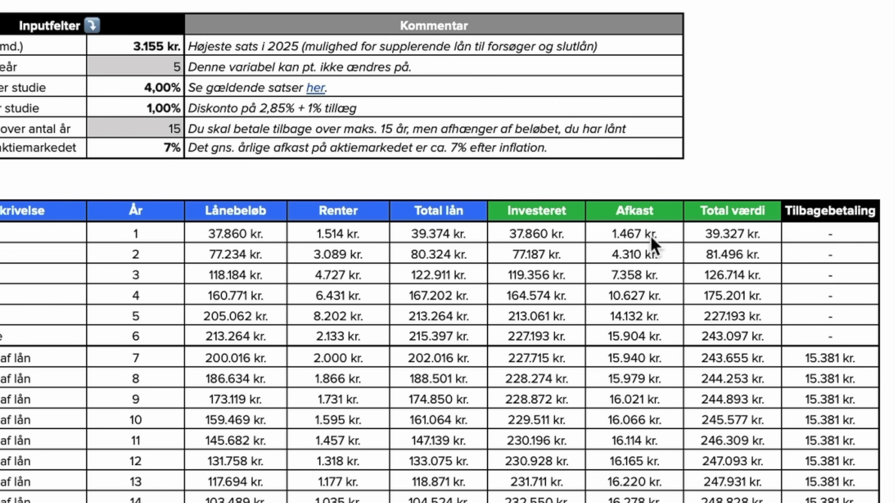
Step: Try a total value of 30000 kr. for Studieår 1 to simulate a loss, and undo the change
left_click(732, 234)
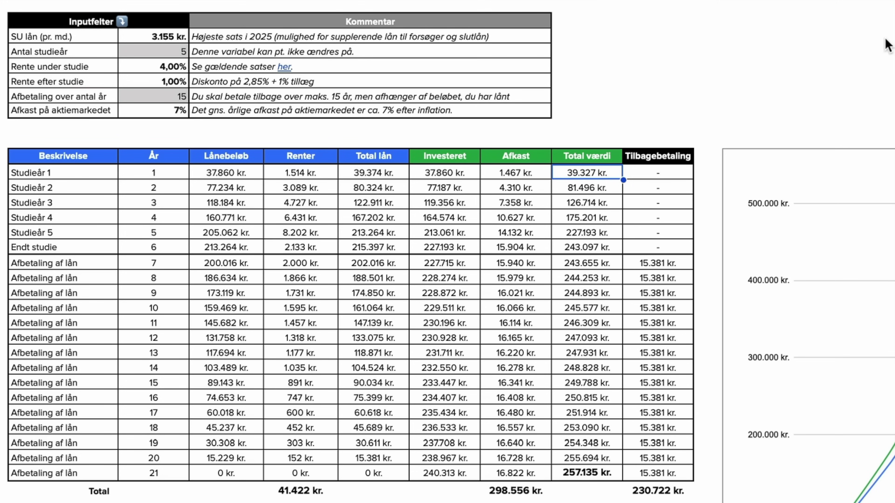
key("BackSpace")
type("30000")
key("Return")
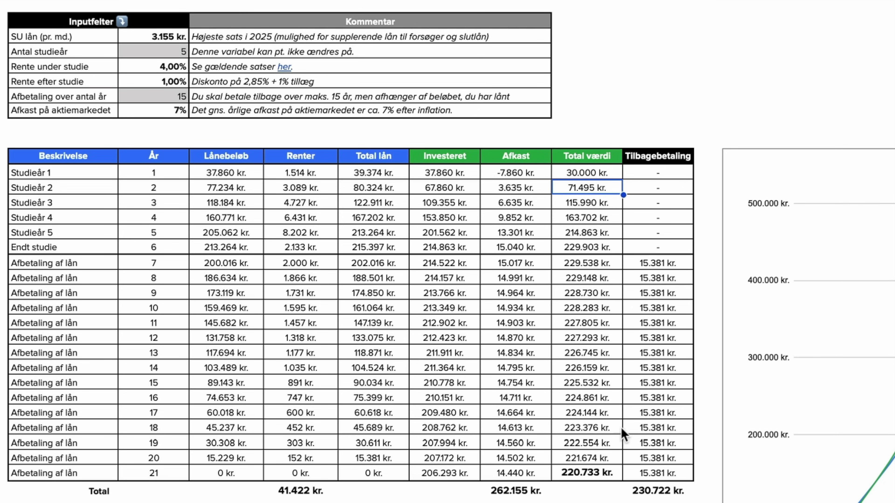
key("ctrl+z")
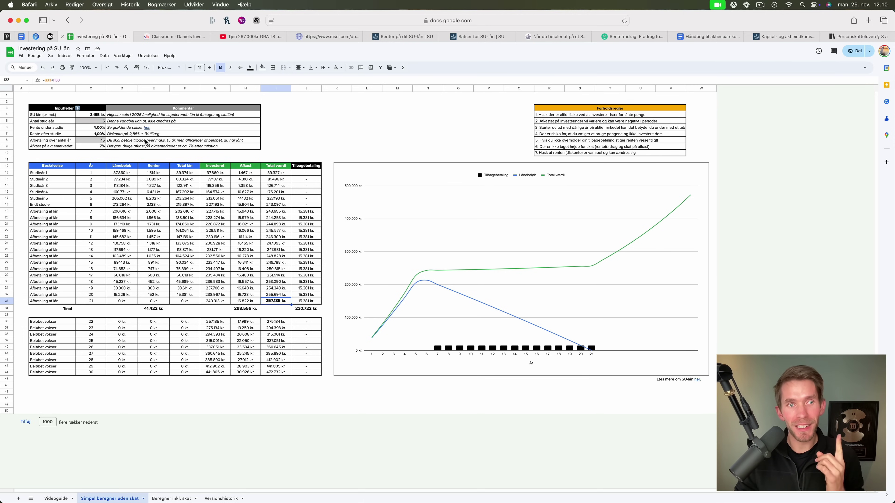
Step: Look up the current post-study interest rate on su.dk and set Rente efter studie to 3,85%
left_click(93, 133)
left_click(122, 135)
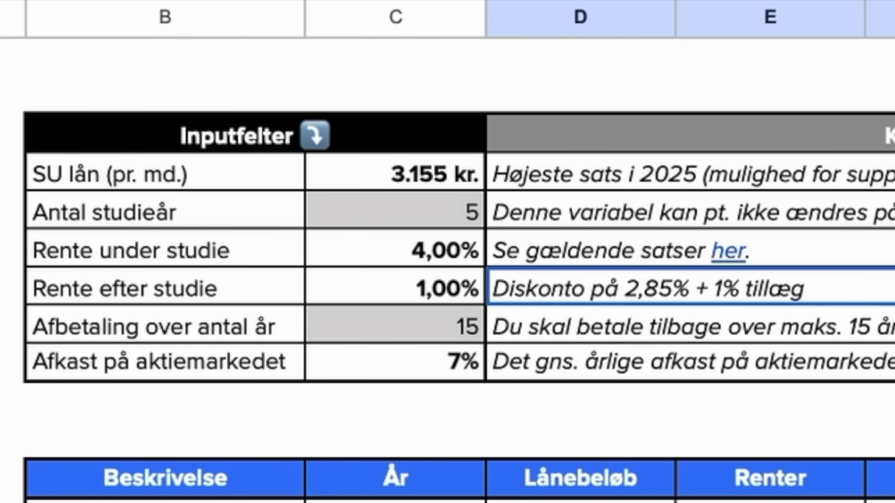
left_click(309, 130)
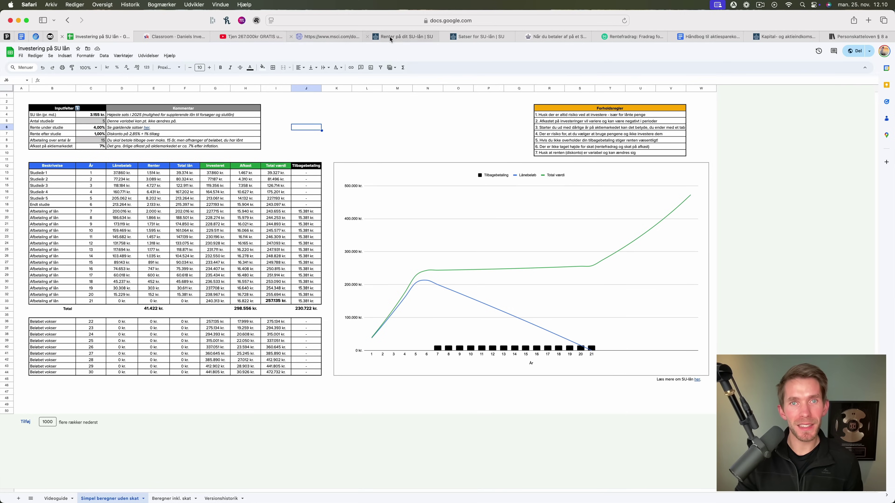
left_click(399, 36)
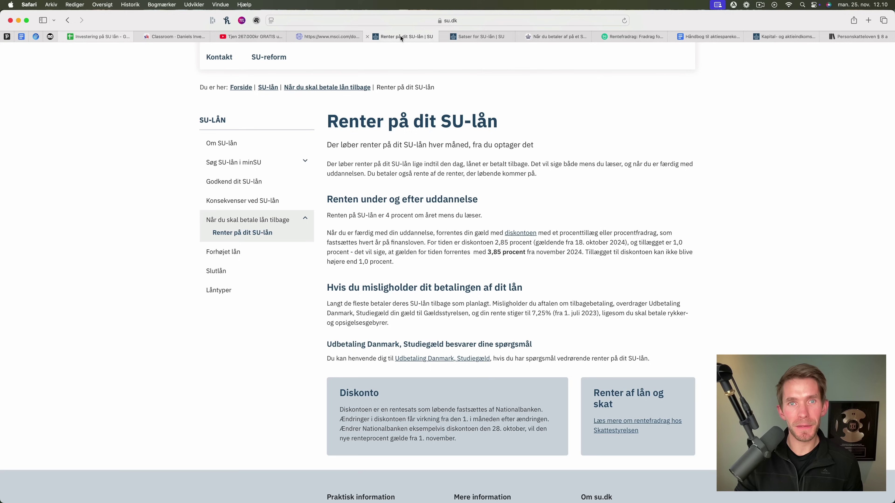
scroll(506, 197, "down", 1)
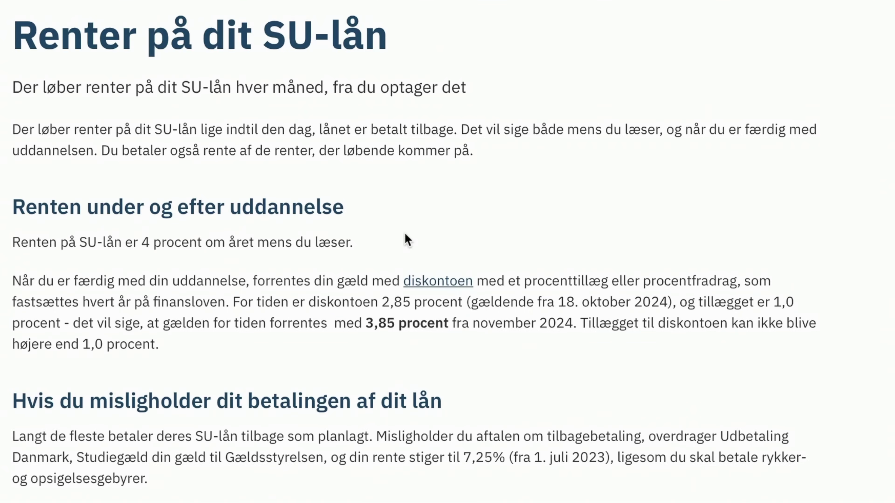
left_click_drag(365, 322, 434, 322)
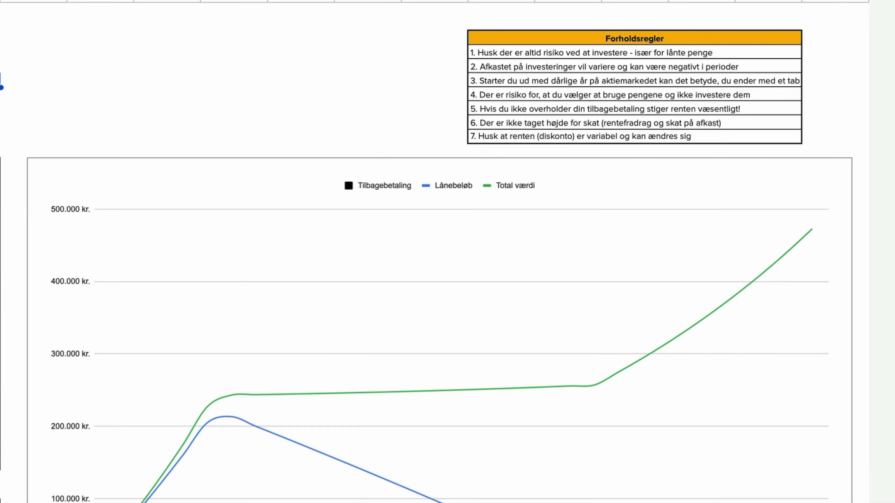
left_click(99, 134)
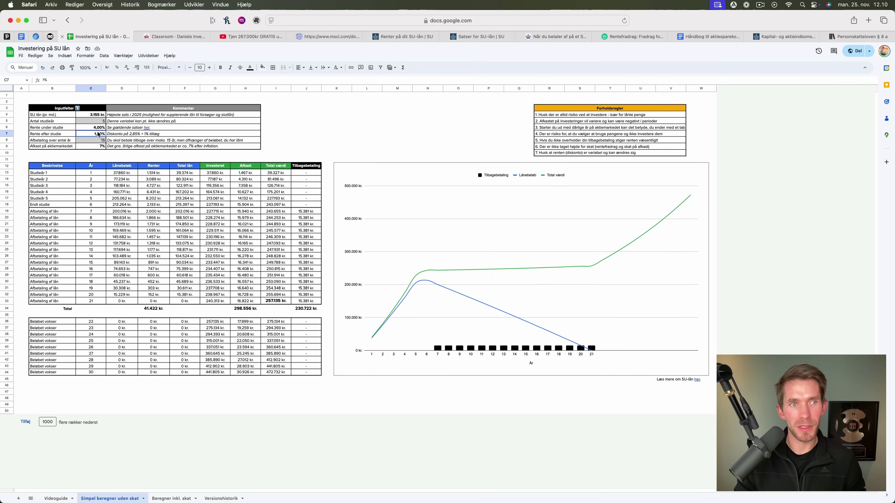
Step: Check the loan rates on the Satser for SU-lån page and set the monthly SU lån to 3625 kr
left_click(481, 37)
left_click(97, 37)
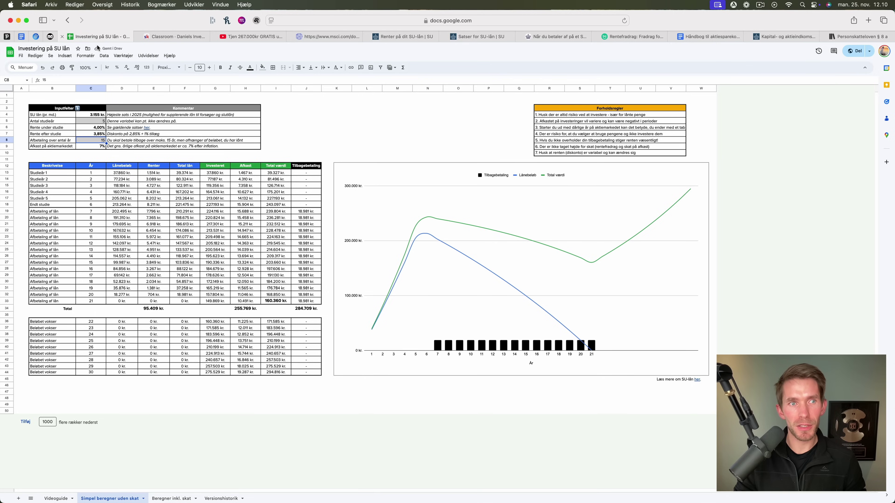
left_click(91, 115)
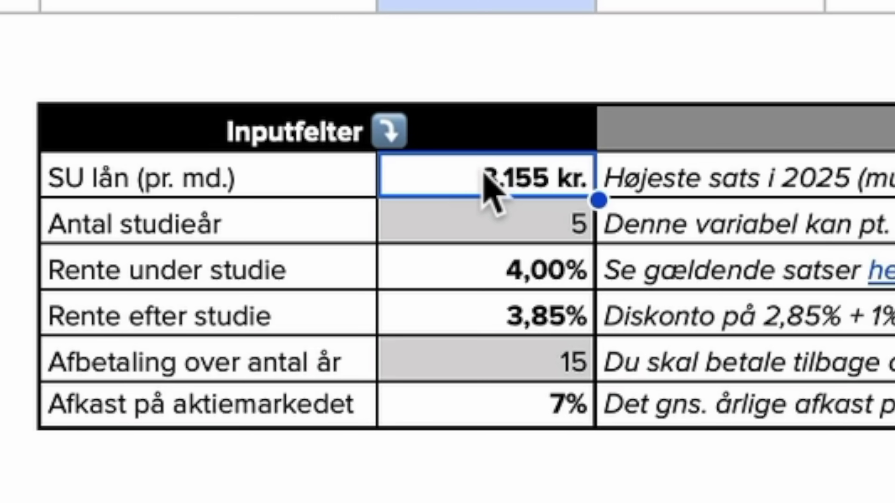
type("3625")
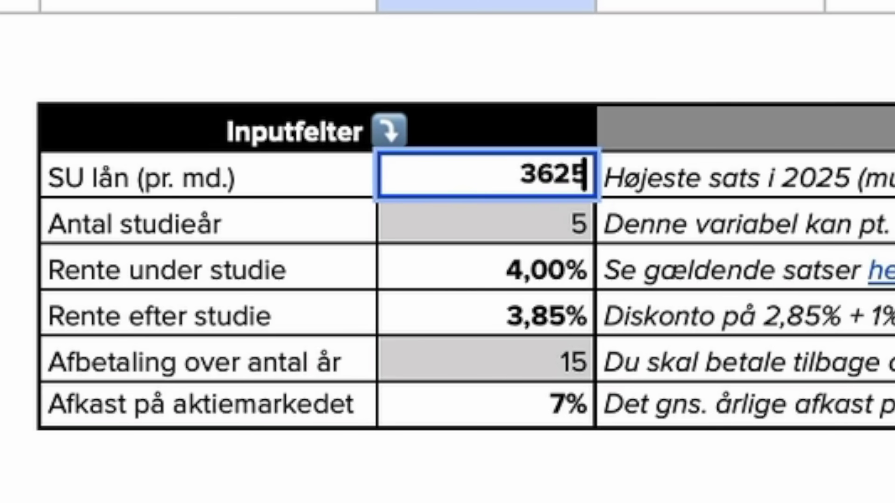
left_click(319, 130)
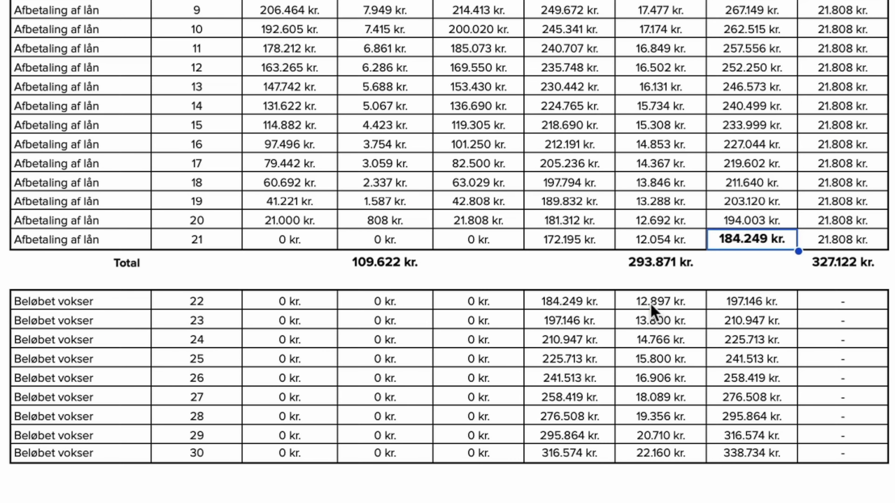
Step: Examine the returns across the Beløbet vokser rows from year 22 and the Rente efter studie input
left_click(651, 304)
left_click(648, 337)
left_click(650, 369)
left_click(658, 411)
left_click_drag(241, 320, 461, 397)
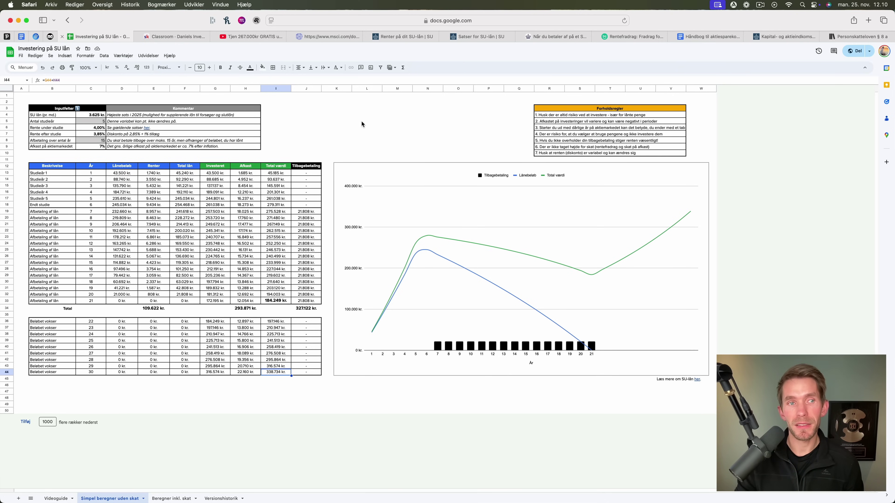
left_click(92, 133)
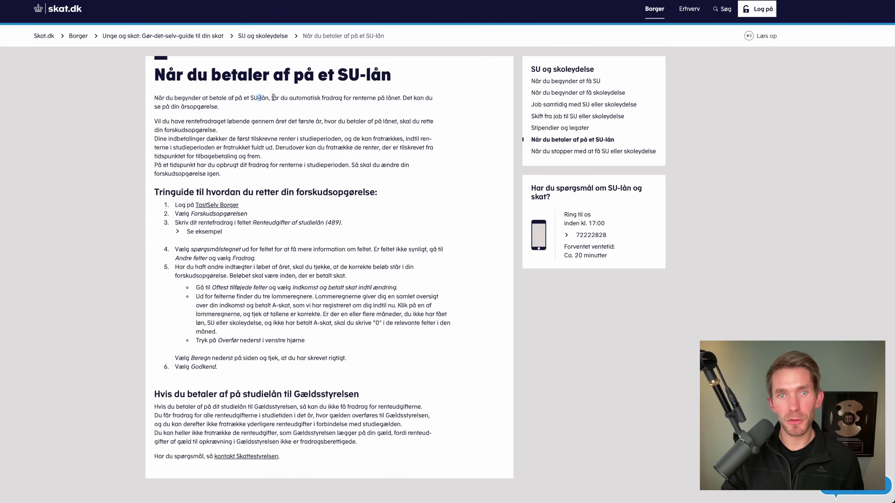
Step: Highlight the automatic interest deduction on skat.dk and the interest-expense limits and deduction rate for singles and married couples on Bankly
left_click_drag(273, 97, 401, 95)
left_click_drag(177, 97, 274, 97)
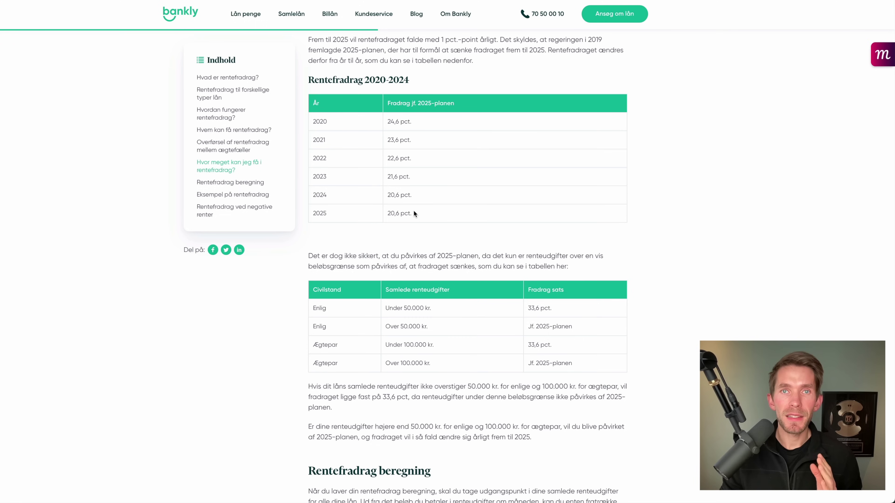
scroll(414, 223, "up", 1)
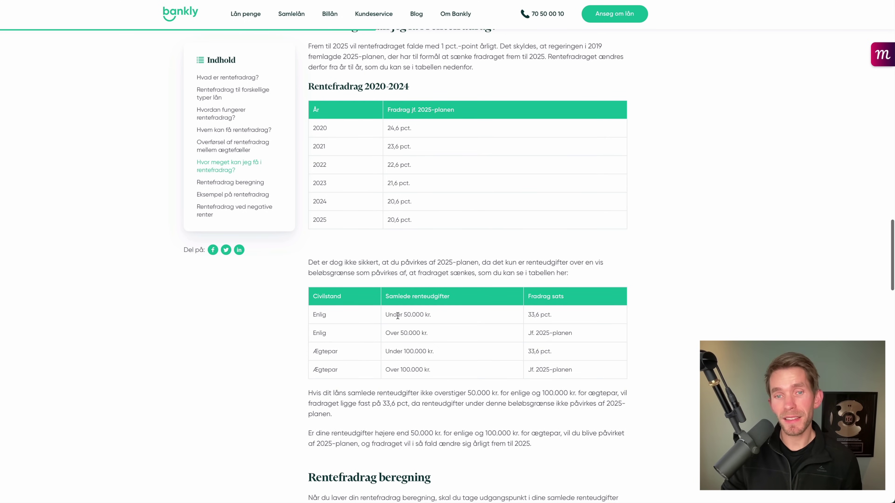
left_click_drag(385, 315, 435, 317)
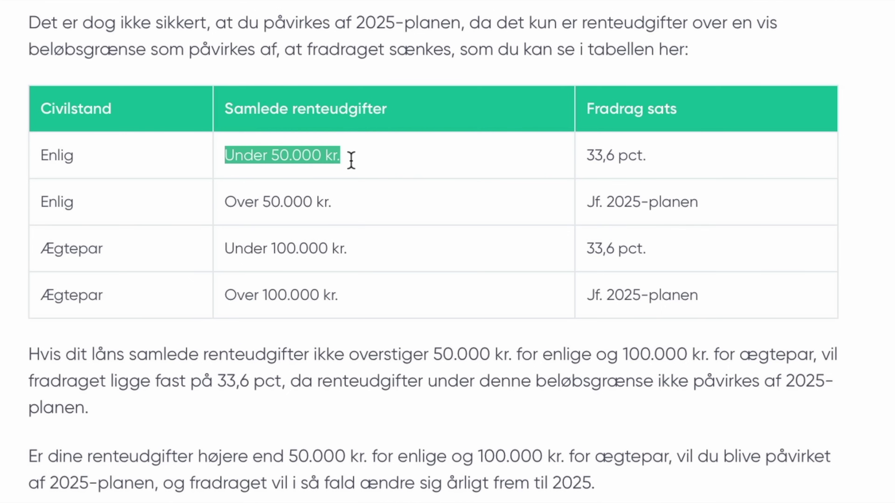
left_click_drag(588, 155, 651, 155)
left_click_drag(234, 247, 317, 247)
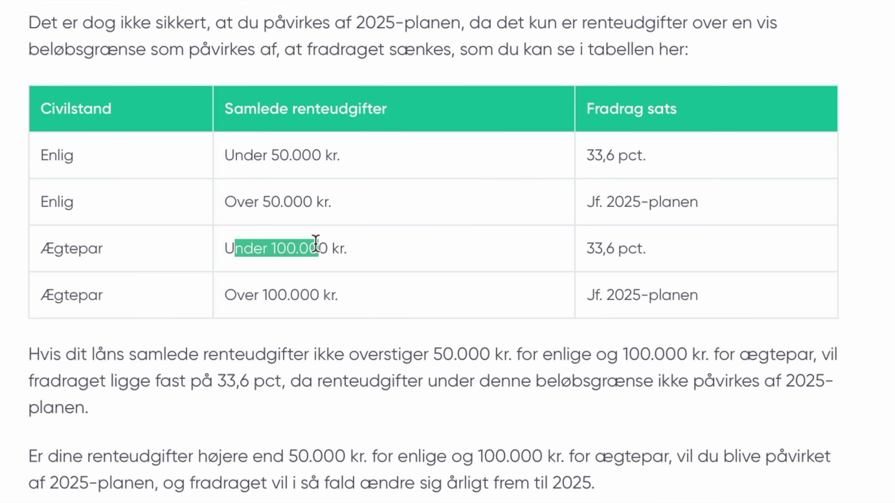